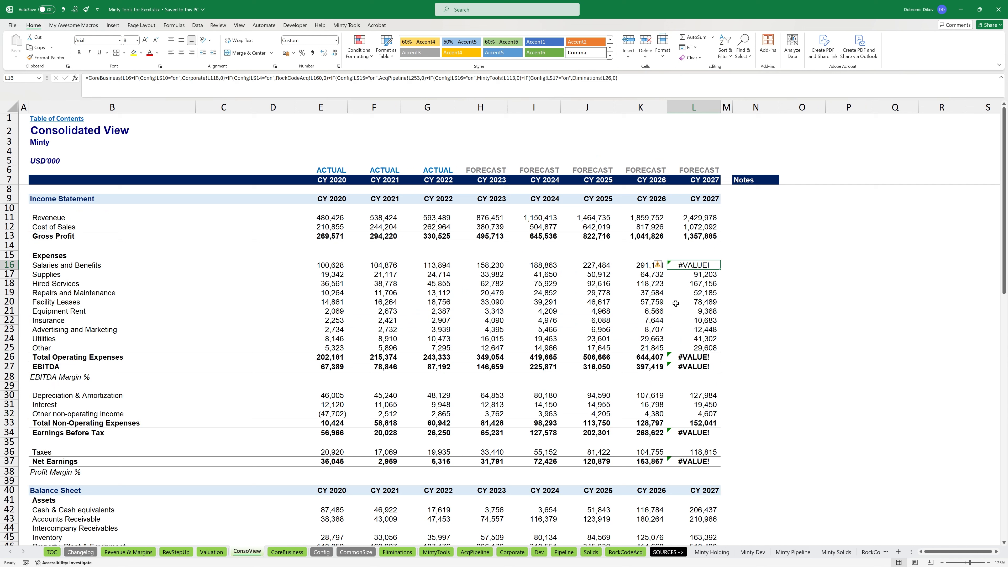
- Inspect the formulas behind the CY 2027 EBITDA and Salaries and Benefits cells, L27 and L16, on ConsoView
left_click(695, 368)
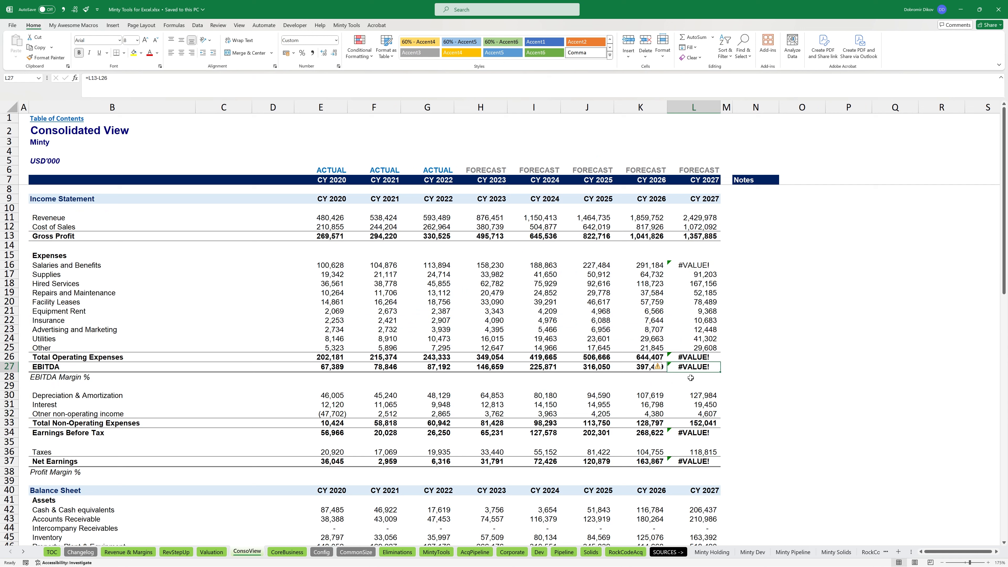
double_click(690, 364)
key("Escape")
left_click(700, 271)
left_click(698, 265)
key("F2")
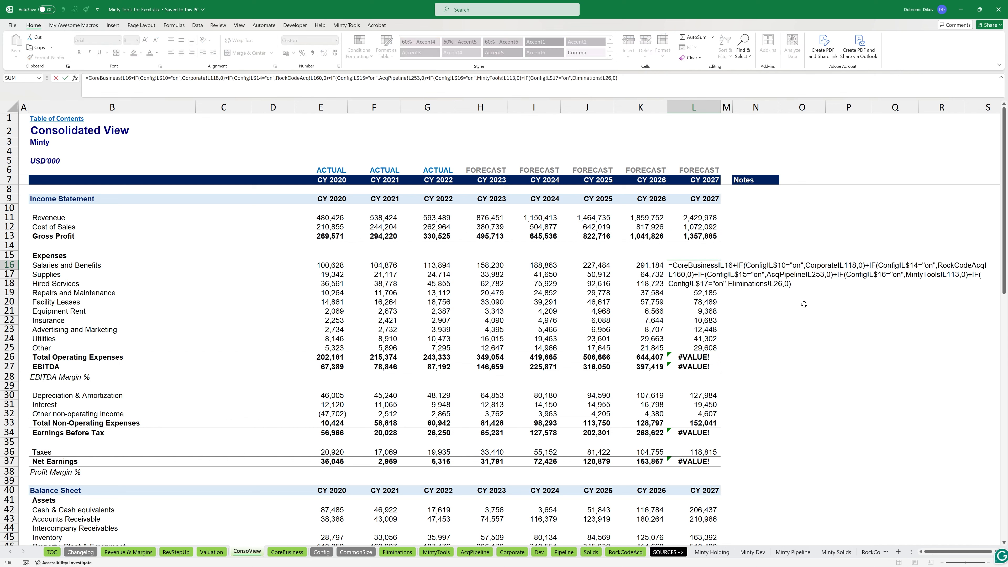
key("Escape")
- Copy the full formula text of L16 unchanged into the empty cell O16
key("F2")
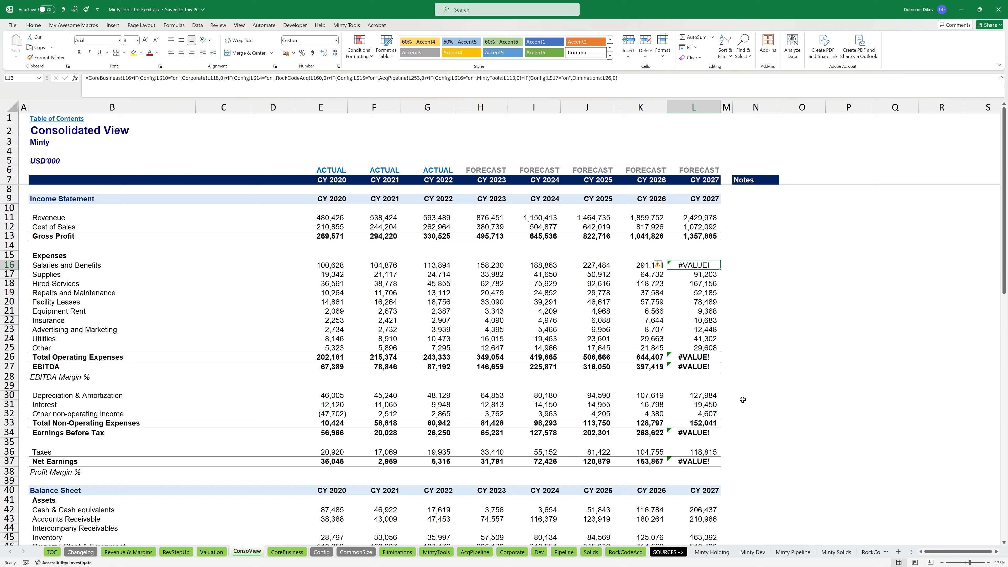
key("shift+Up")
key("shift+Up")
key("shift+Up")
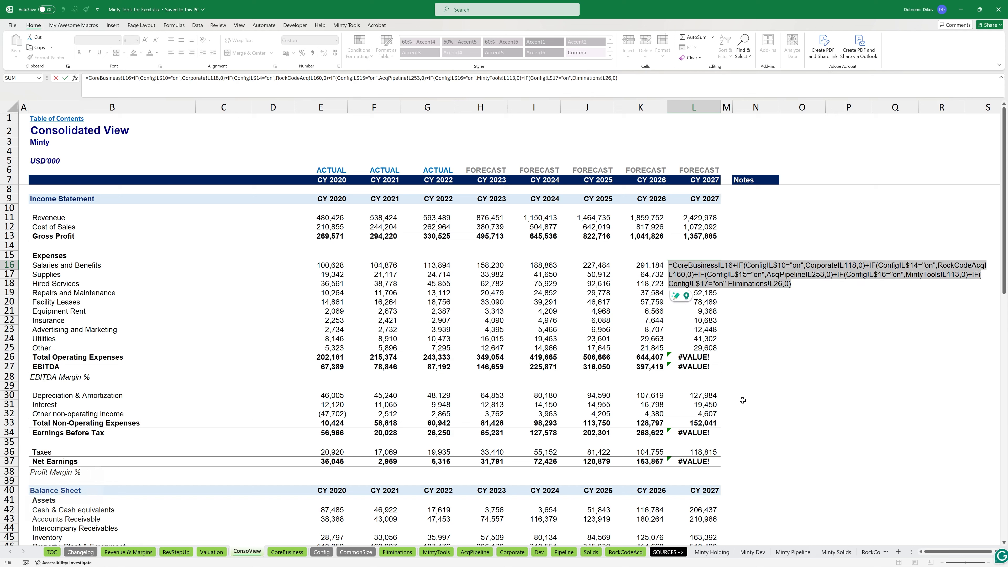
key("ctrl+c")
key("Return")
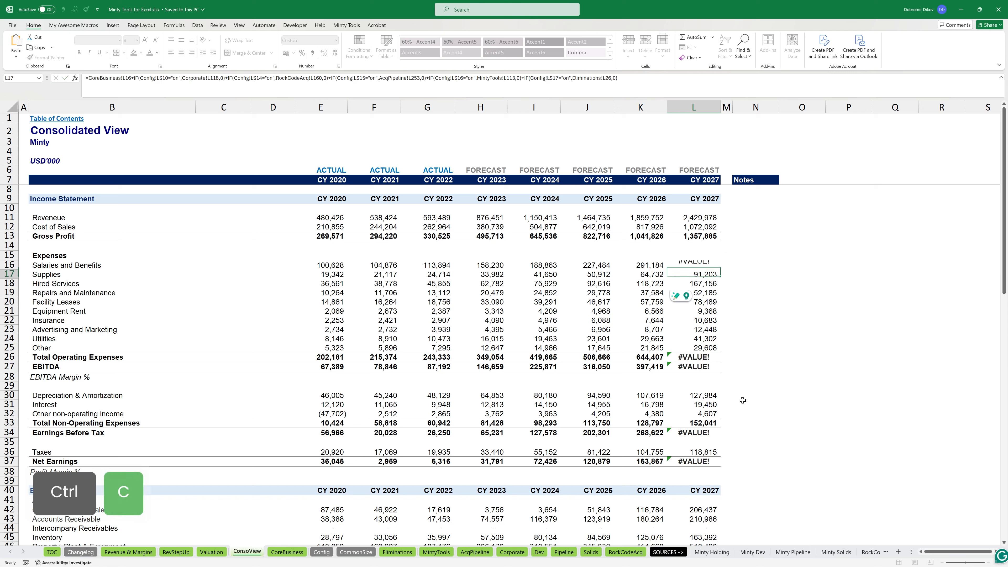
key("Up")
key("Right")
key("Right")
key("Right")
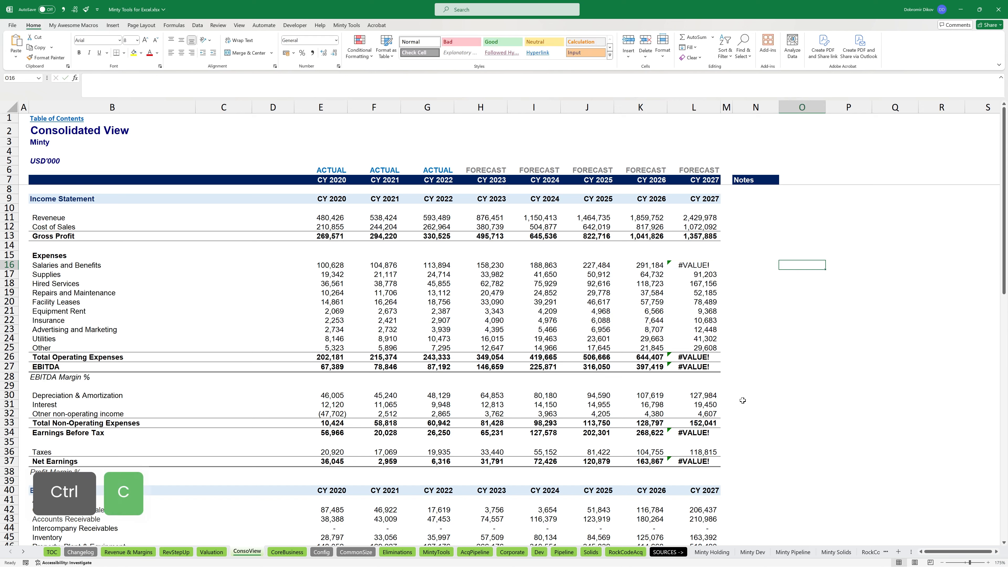
key("F2")
key("ctrl+v")
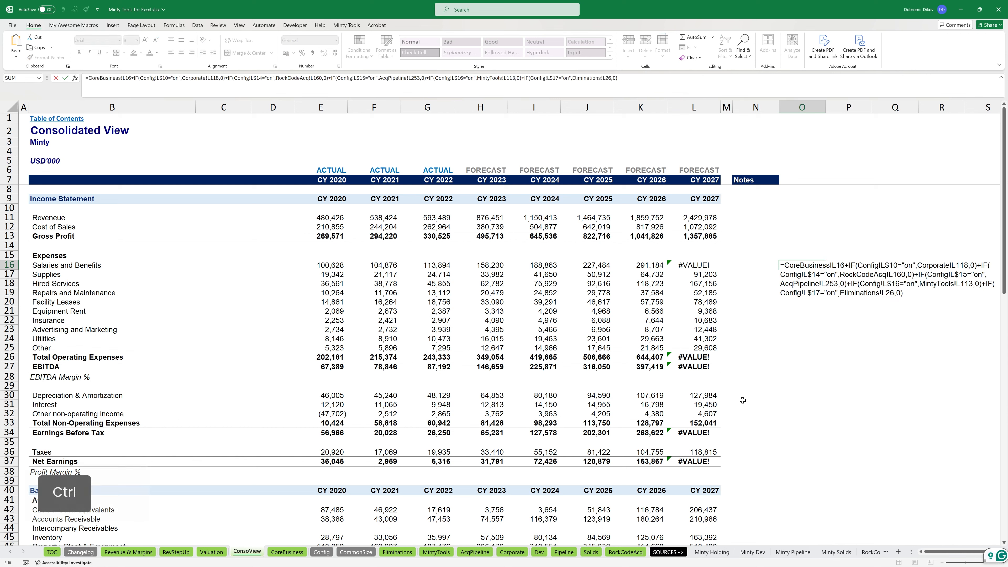
- Leave only =CoreBusiness!L16 in O16 and move the rest of the formula text into O17
key("shift+Up")
key("shift+Up")
key("shift+Up")
key("ctrl+shift+Left")
key("ctrl+shift+Left")
key("ctrl+shift+Left")
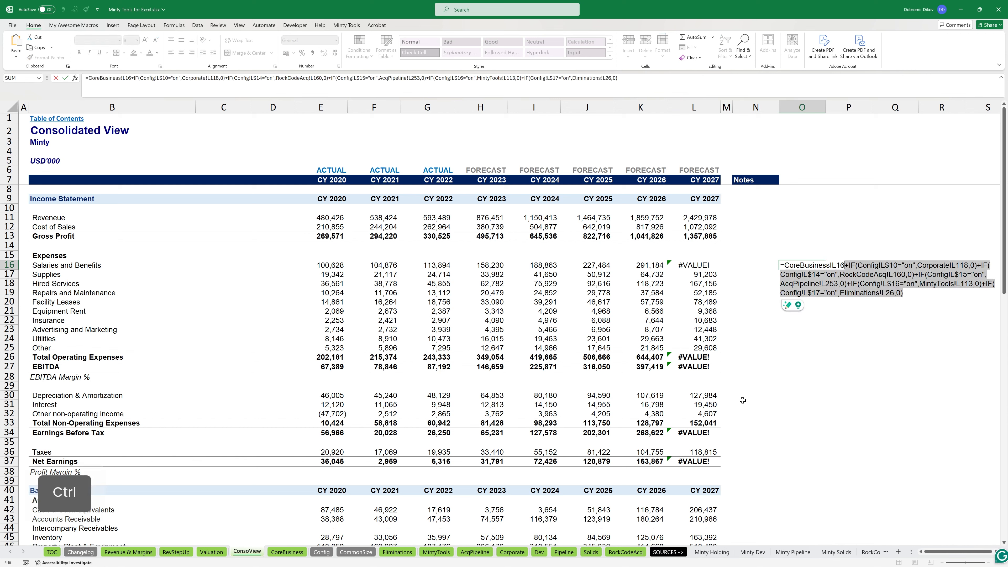
key("ctrl+x")
key("Return")
key("F2")
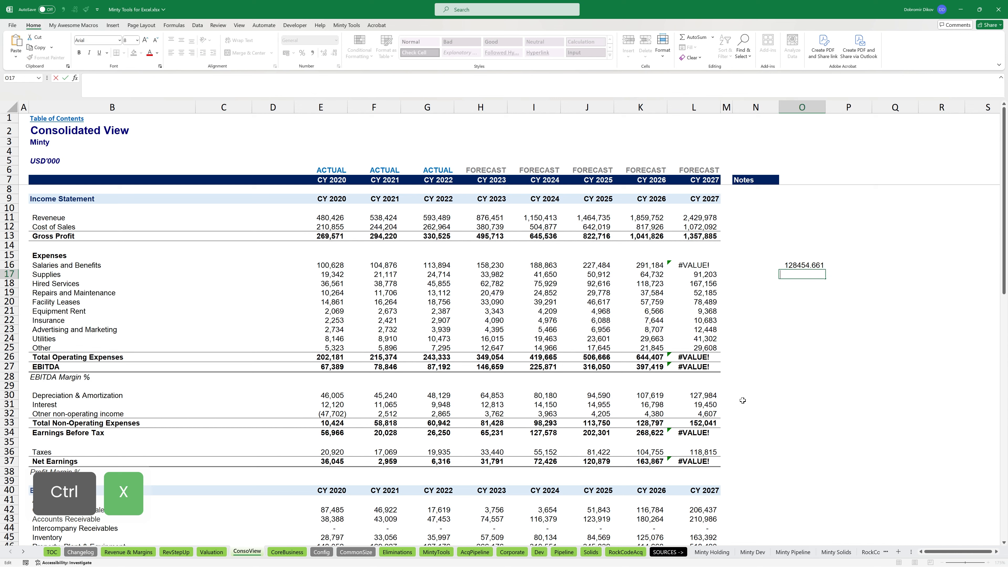
key("ctrl+v")
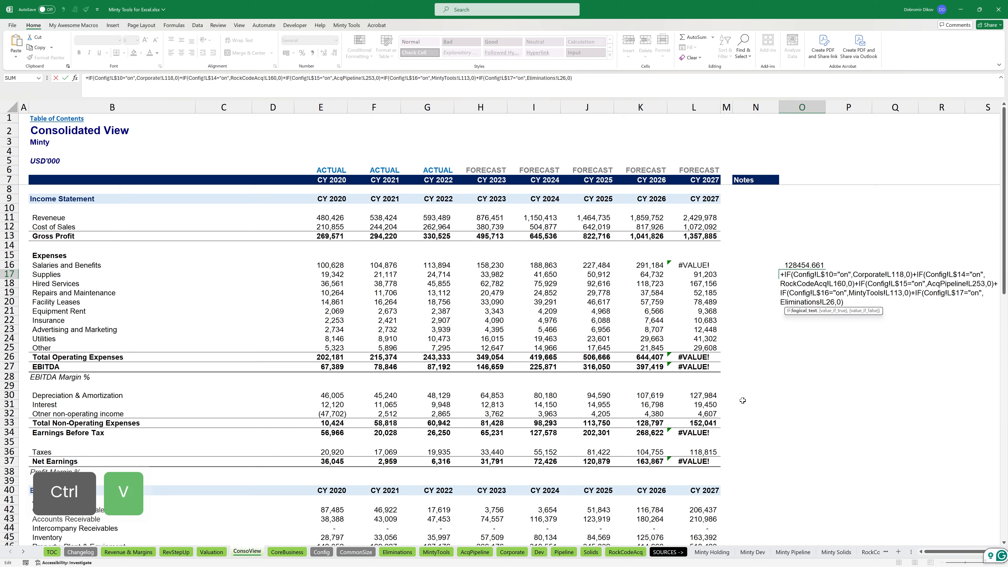
- Reduce the formula in O17 to =Corporate!L118, cut out the remaining terms, and compare O16 with O17
key("Left")
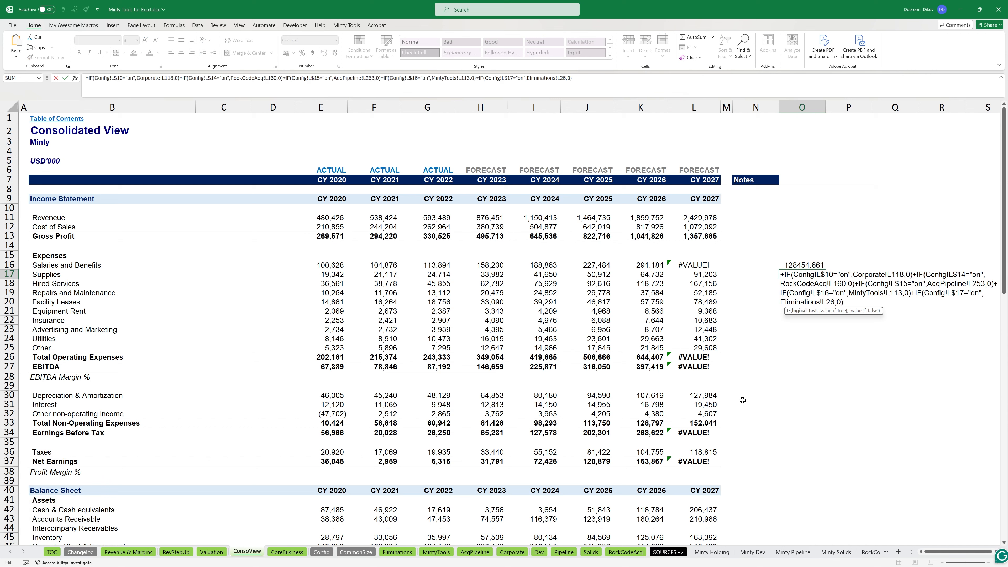
key("ctrl+shift+Left")
key("ctrl+shift+Left")
key("ctrl+shift+Left")
key("ctrl+shift+Left")
key("ctrl+shift+Left")
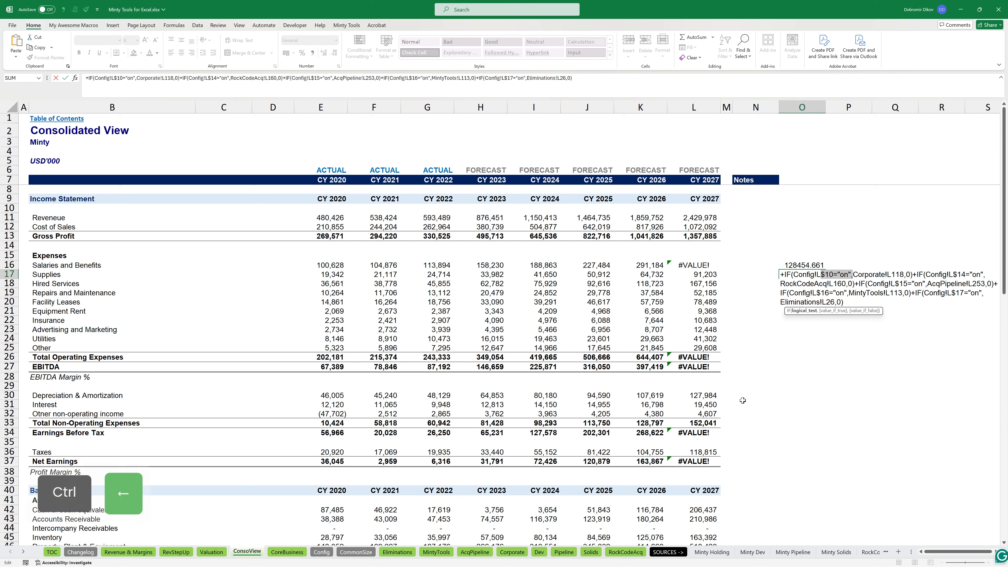
key("ctrl+shift+Left")
type("=")
key("ctrl+Right")
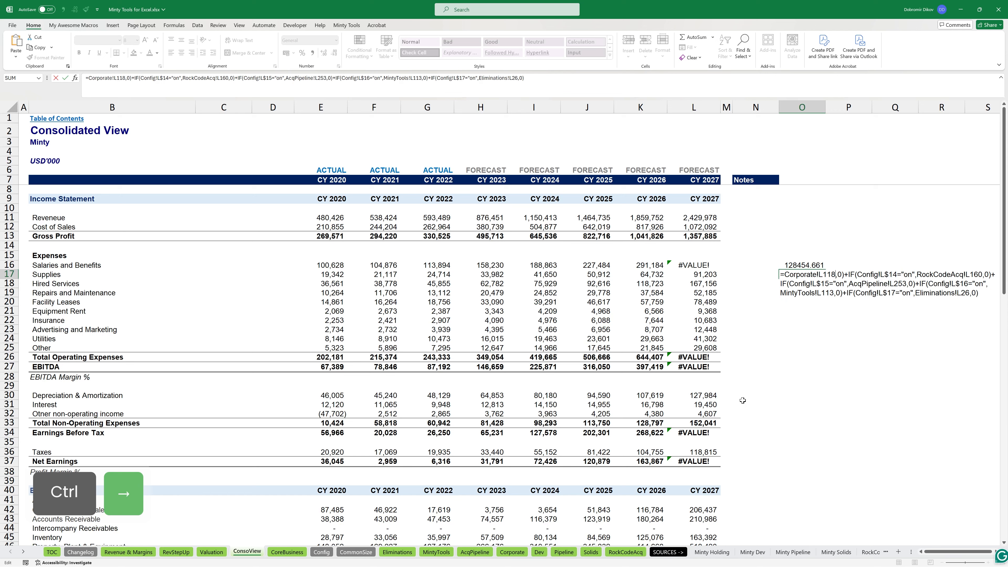
key("ctrl+shift+End")
key("ctrl+x")
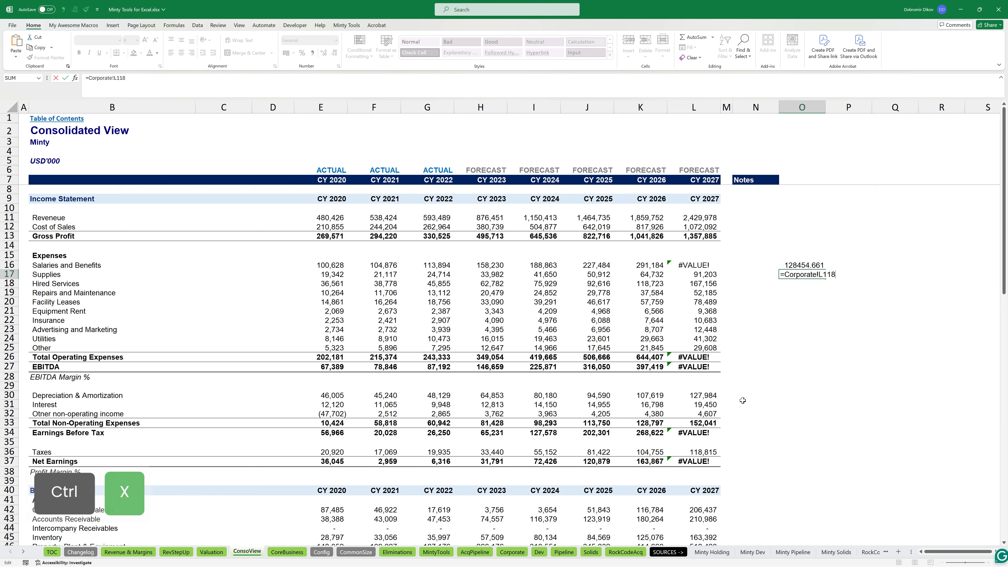
key("Return")
key("Up")
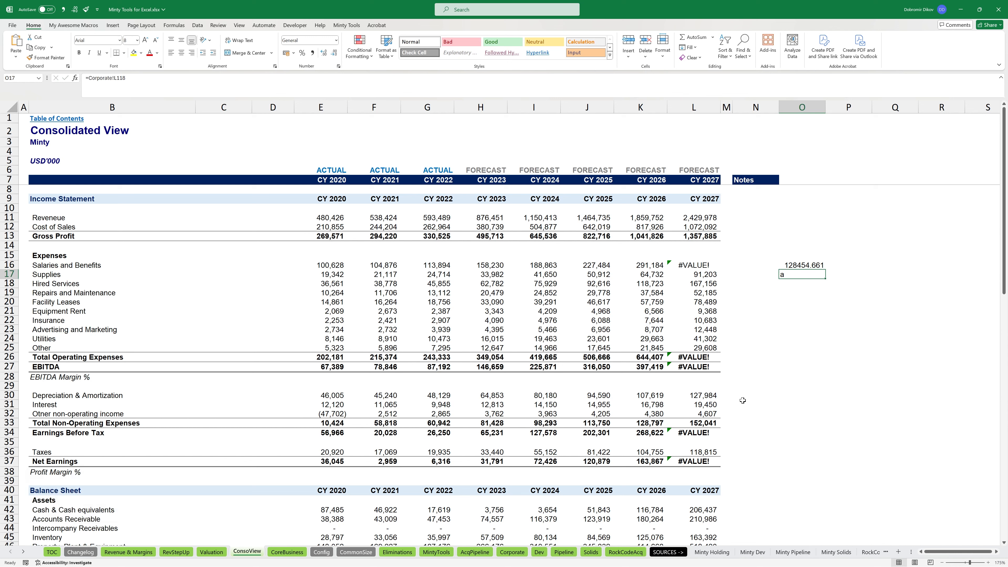
key("Up")
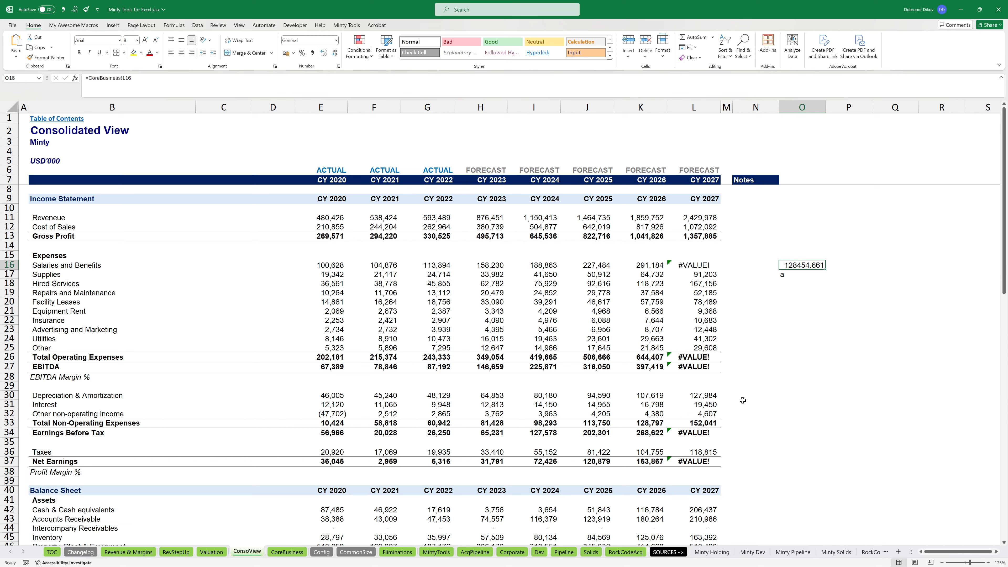
key("Down")
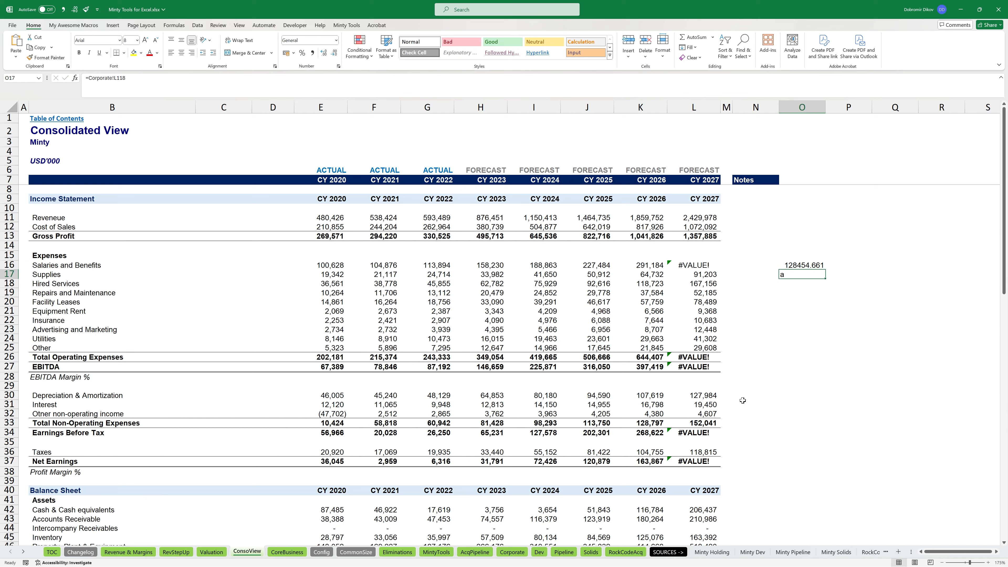
key("Down")
key("F2")
key("ctrl+v")
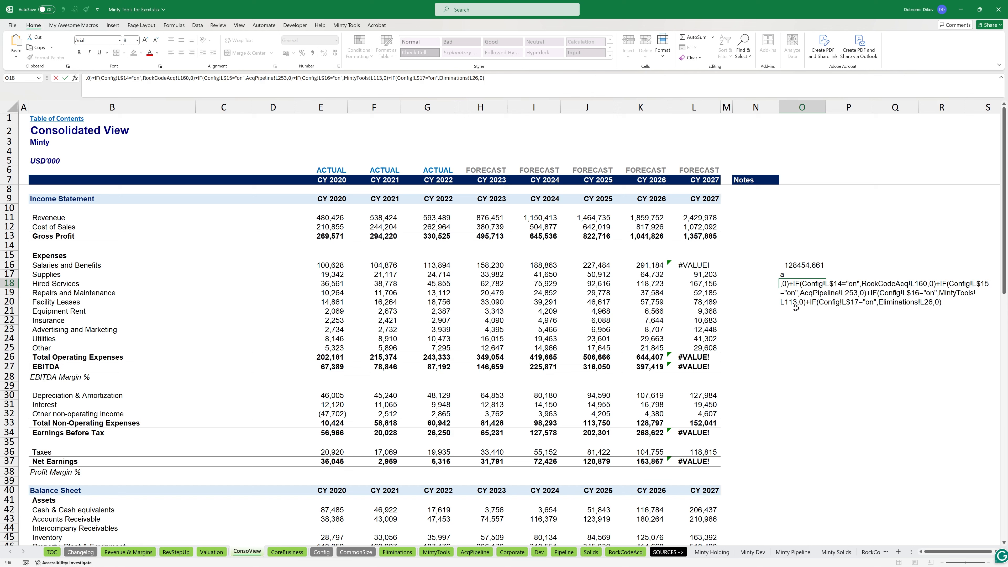
key("Escape")
- Trace O17's reference to its source, the CY 2027 Salaries and Benefits cell L118 on the Corporate sheet
left_click(797, 275)
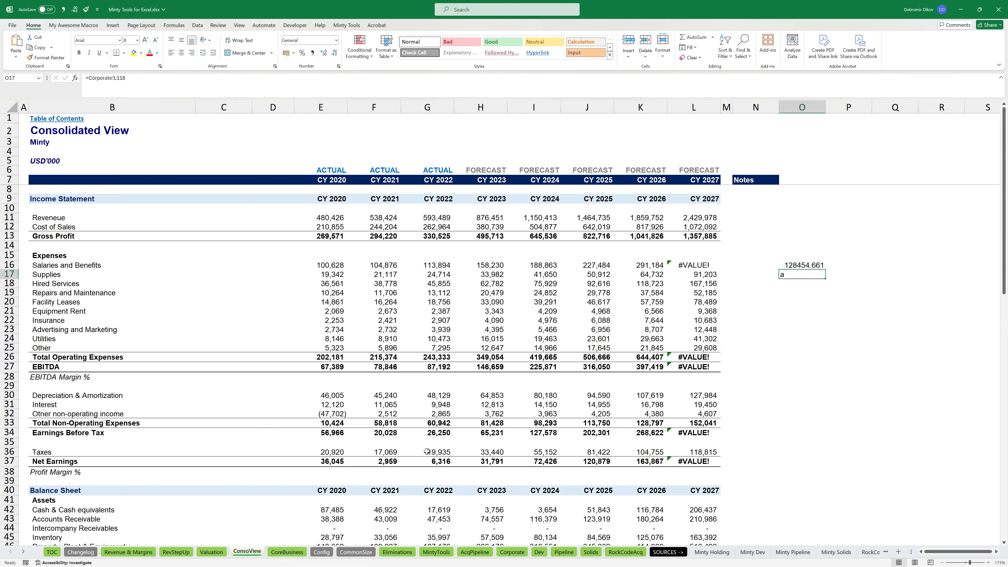
left_click(511, 552)
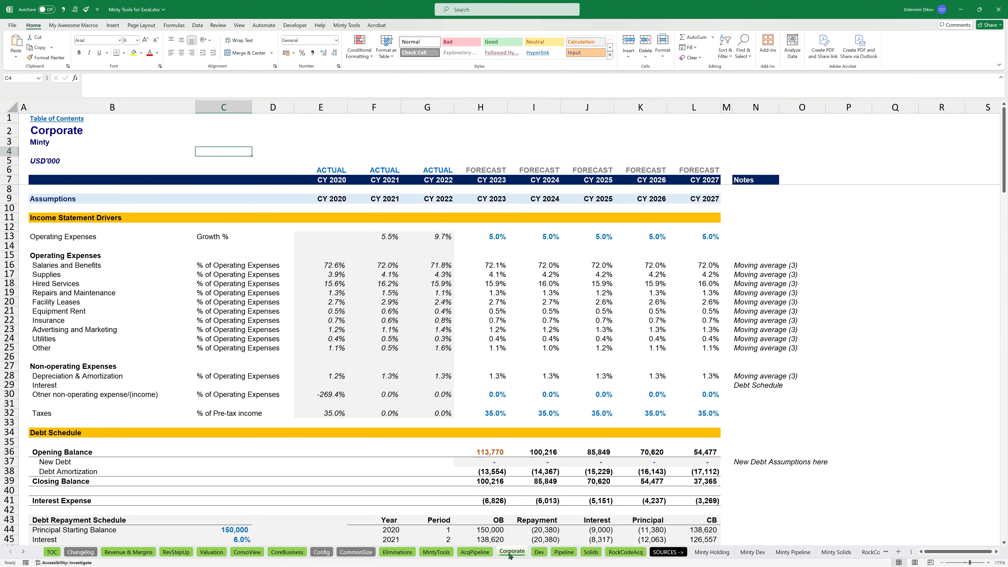
scroll(543, 411, "down", 6)
scroll(543, 411, "down", 20)
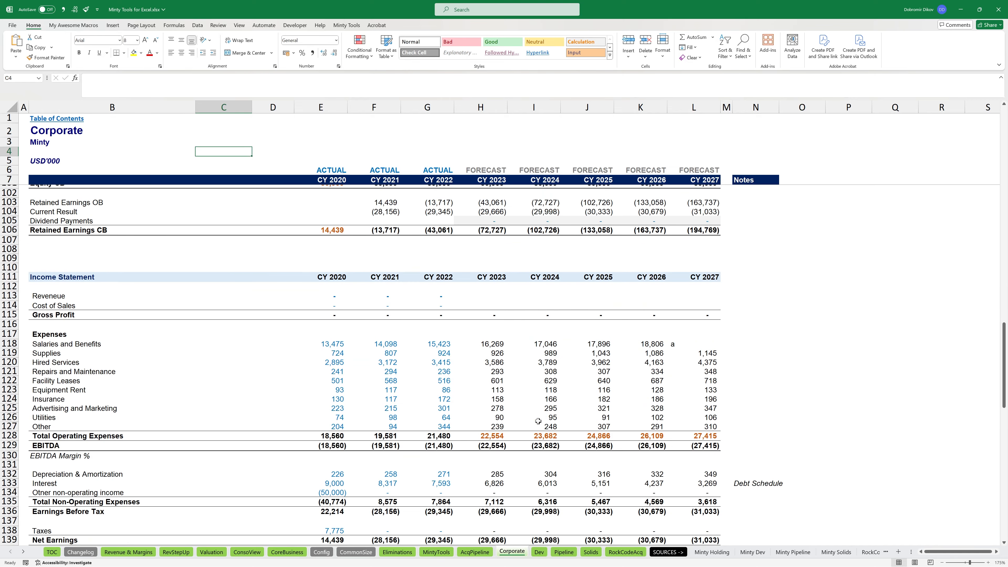
left_click(682, 344)
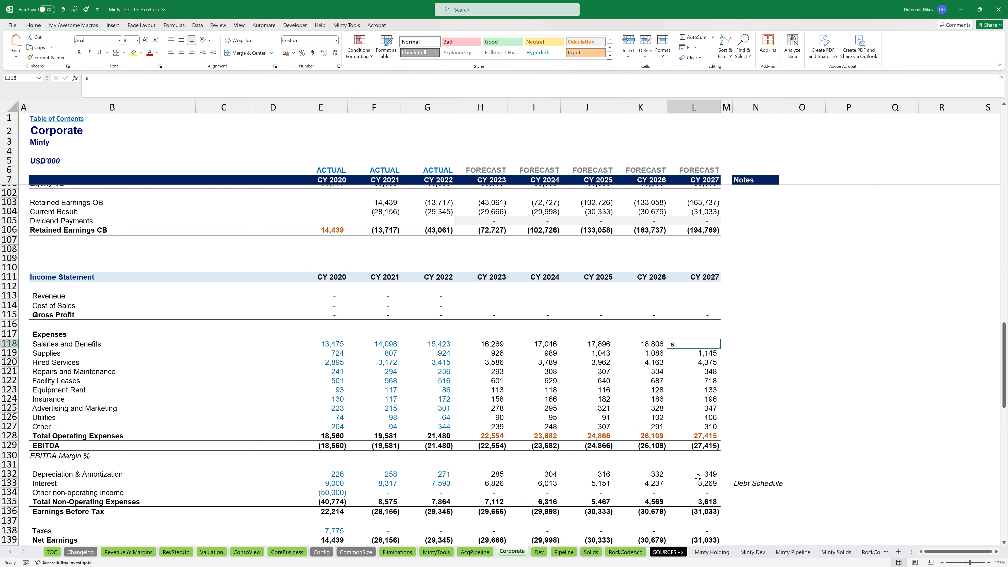
- Check the neighbouring expense formulas and fill the CY 2026 Salaries and Benefits formula from K118 into L118
key("Left")
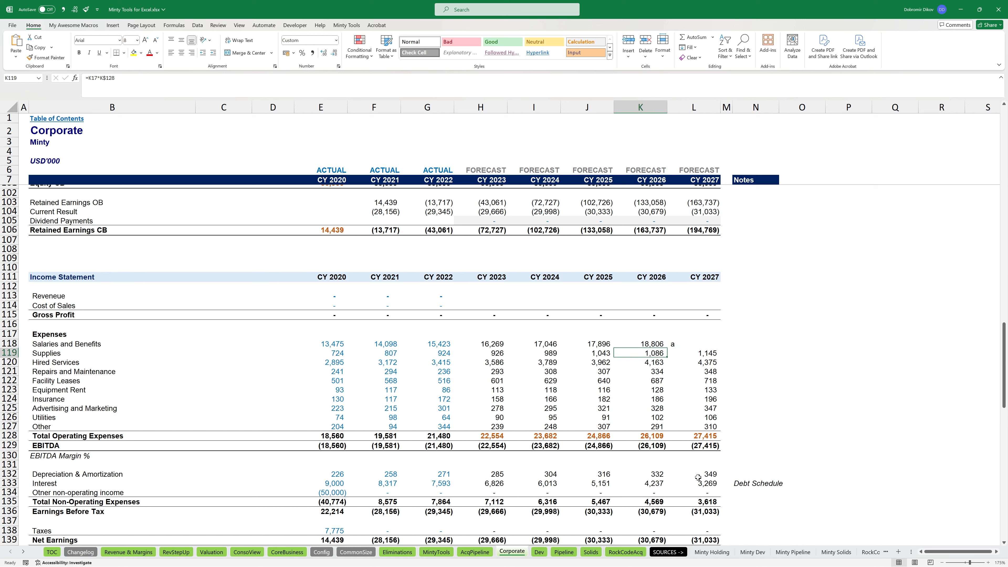
key("Down")
key("Up")
key("Down")
key("Right")
key("Left")
key("Right")
key("Left")
key("Up")
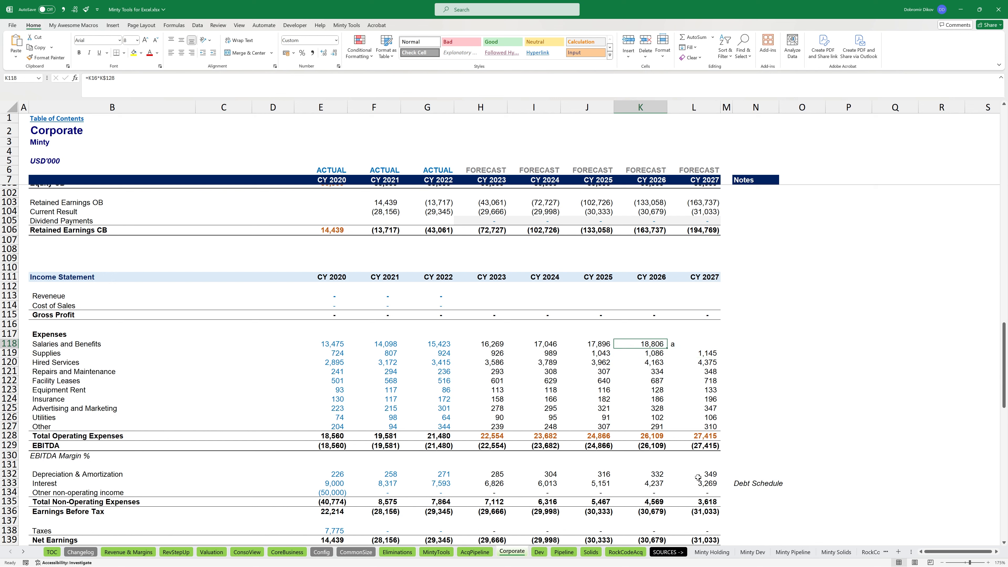
key("shift+Right")
key("ctrl+r")
key("Left")
key("Right")
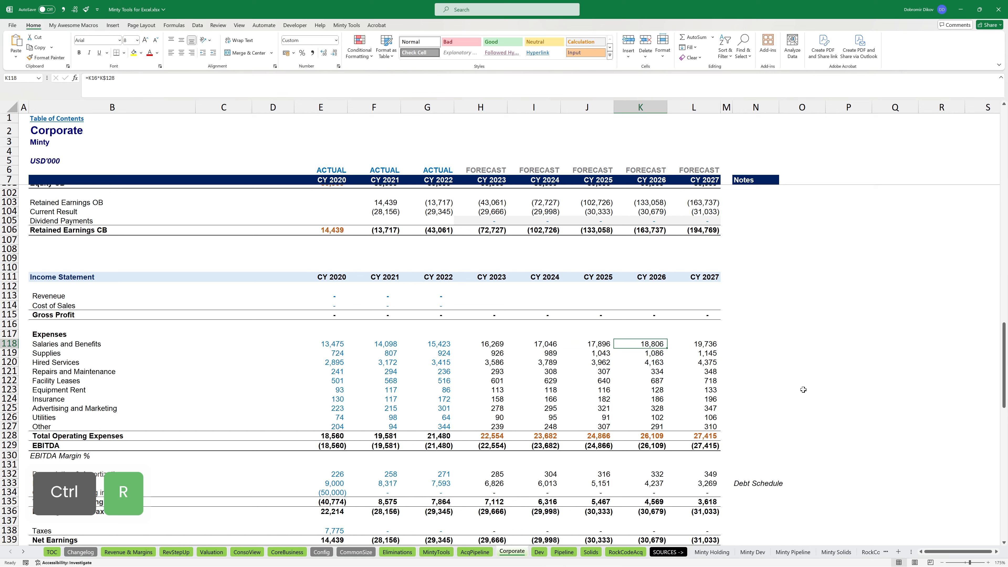
- Inspect the CY 2027 formulas for Gross Profit, Cost of Sales and revenue on ConsoView, plus the expense cells L16:L25
left_click(140, 552)
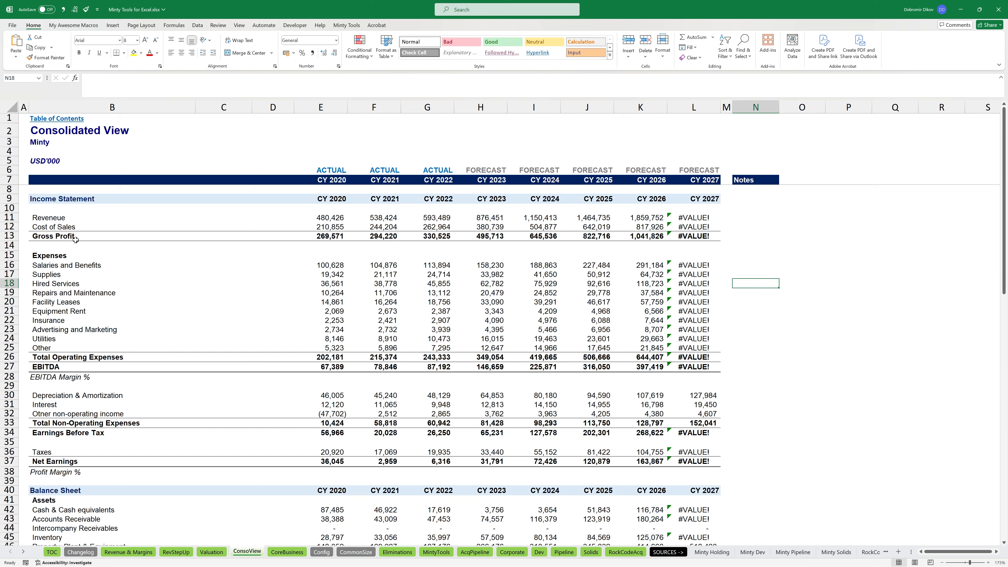
left_click(703, 235)
key("F2")
key("Escape")
left_click(692, 226)
key("F2")
key("Escape")
left_click(704, 219)
key("F2")
key("Escape")
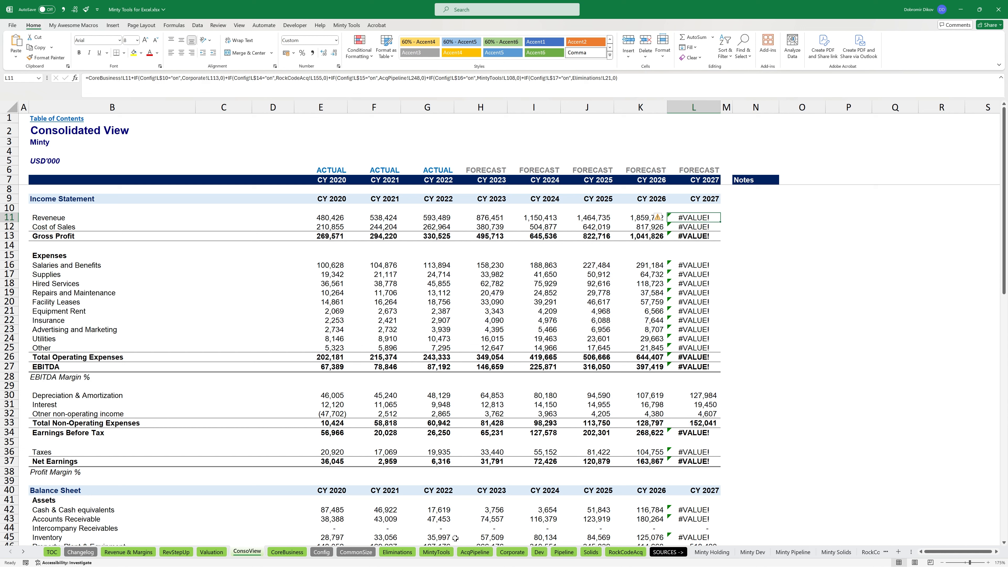
left_click_drag(692, 265, 693, 349)
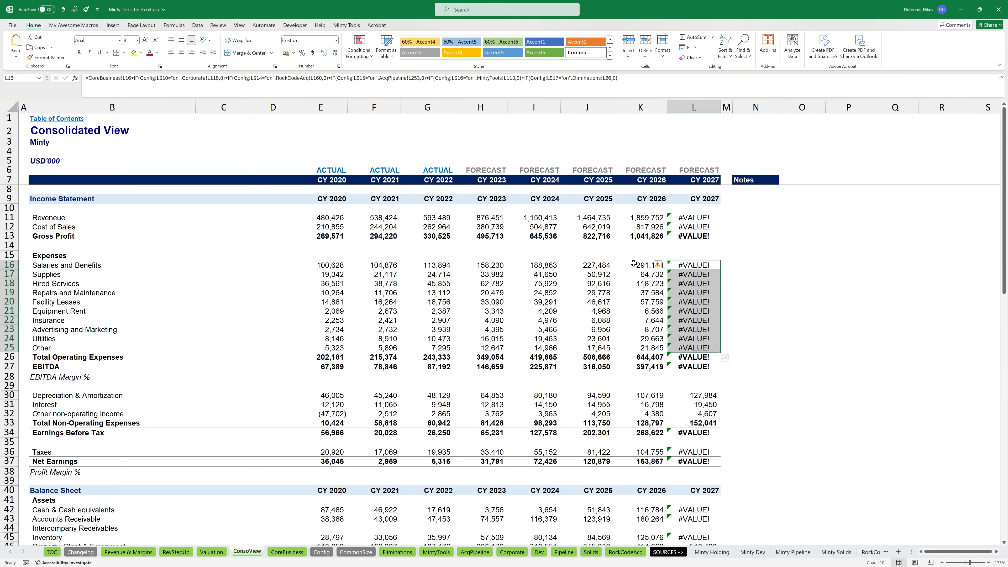
left_click(677, 250)
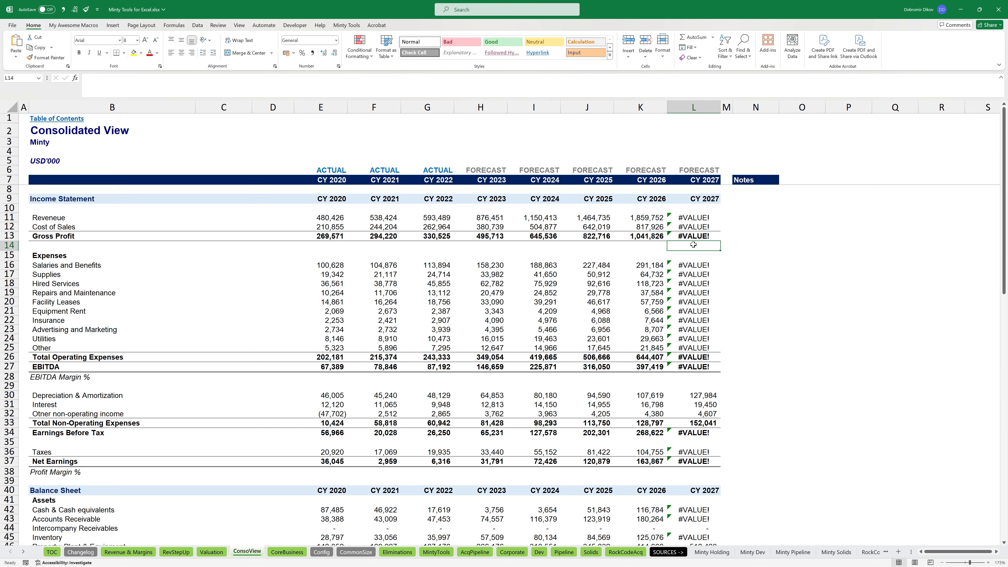
- Review the CY 2027 revenue formula in L11 and run the Minty Tools Audit Formula on it
left_click(691, 219)
key("F2")
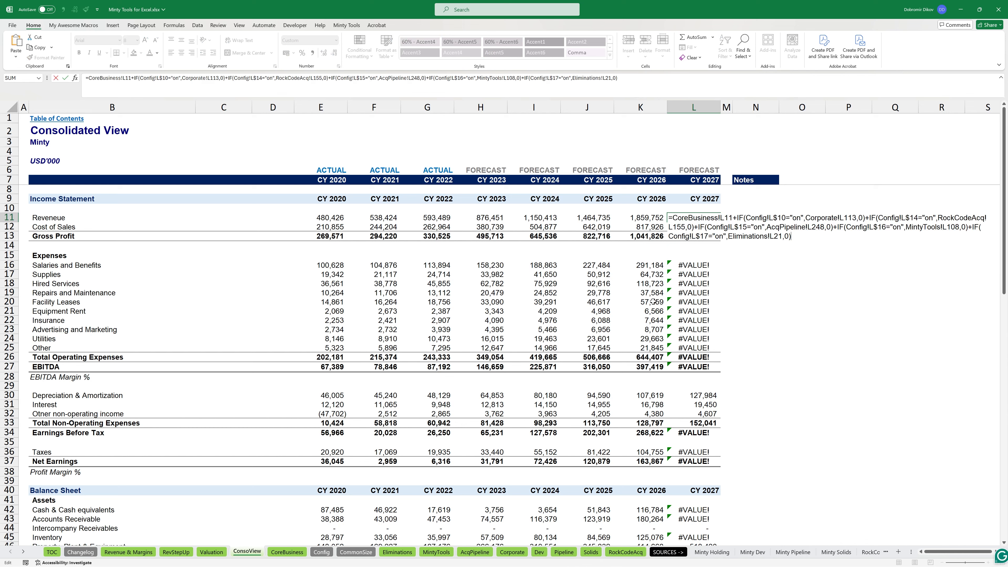
key("Escape")
left_click(346, 25)
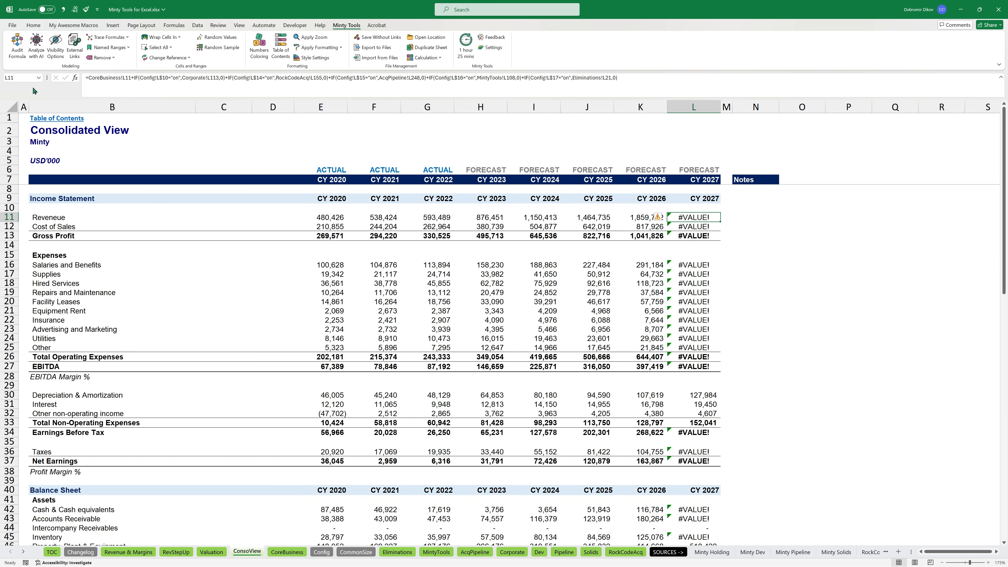
left_click(15, 49)
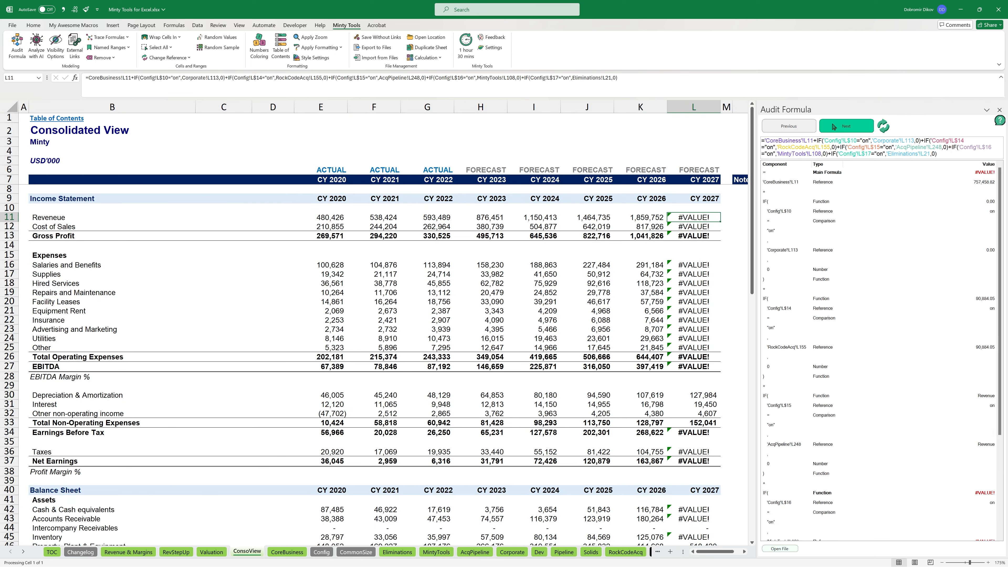
- Step through the audited references CoreBusiness!L11 and Config!L$10, and examine the remaining formula components for the error source
left_click(835, 126)
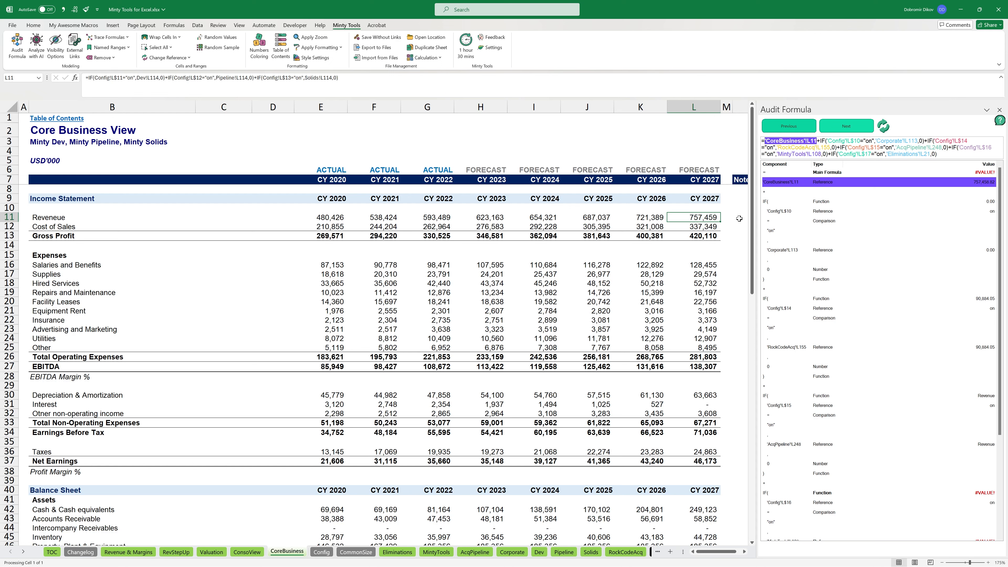
left_click(854, 127)
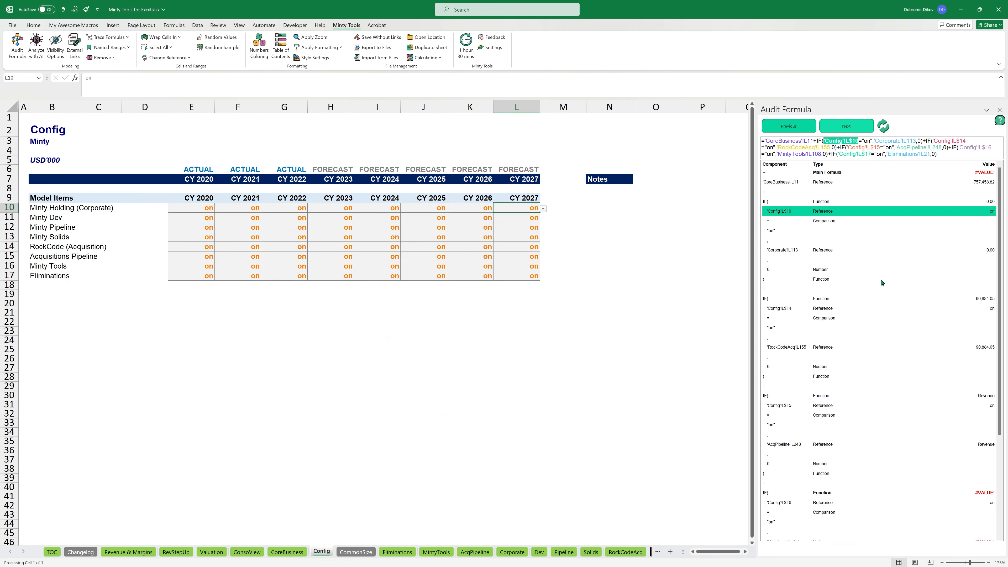
scroll(884, 378, "down", 3)
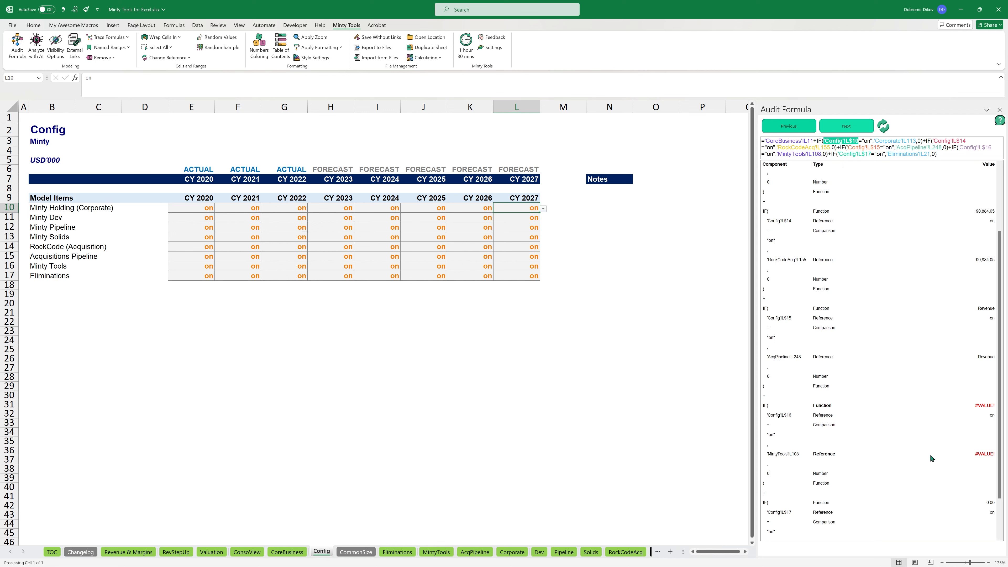
- Follow the audited reference MintyTools!L108 and inspect its SWITCH formula and the Optimistic and Realistic scenario revenue it draws on
left_click(790, 456)
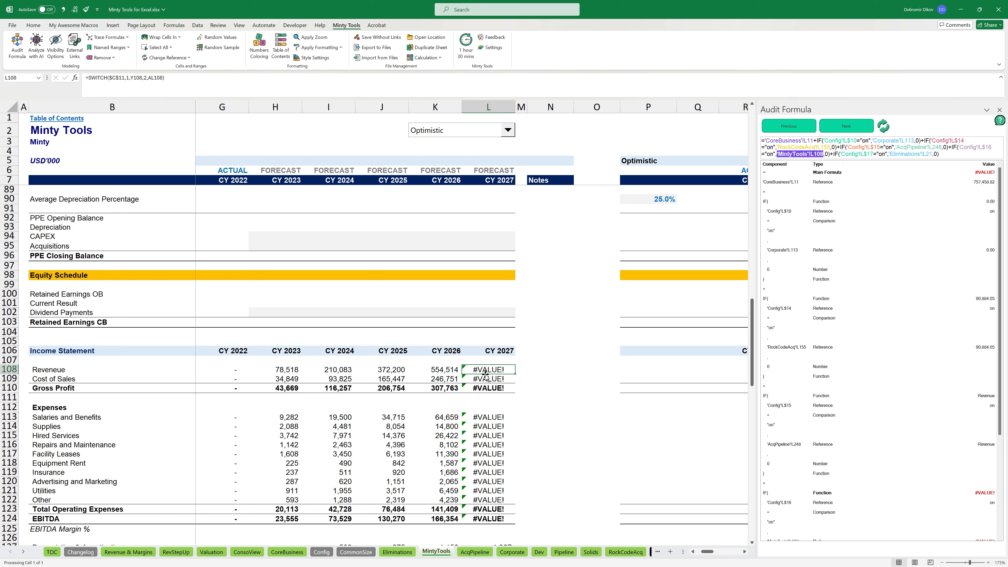
double_click(488, 371)
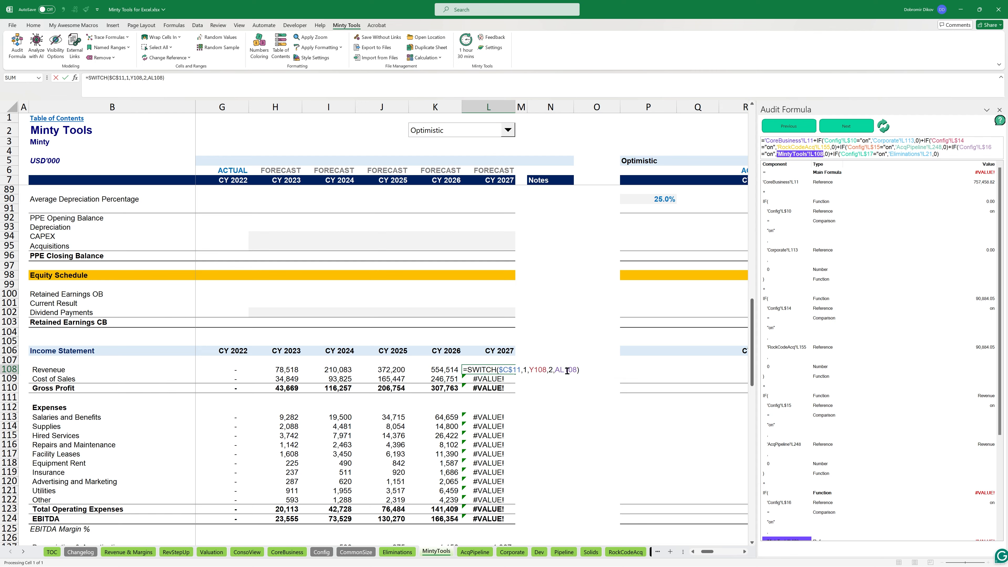
scroll(639, 373, "right", 4)
scroll(623, 380, "right", 11)
scroll(602, 382, "right", 6)
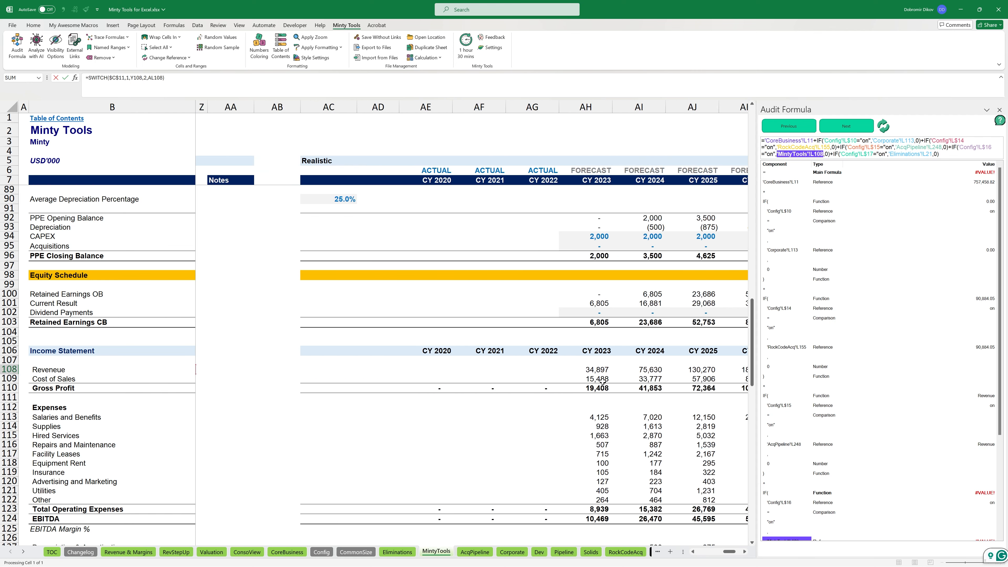
scroll(602, 381, "left", 5)
scroll(603, 381, "left", 5)
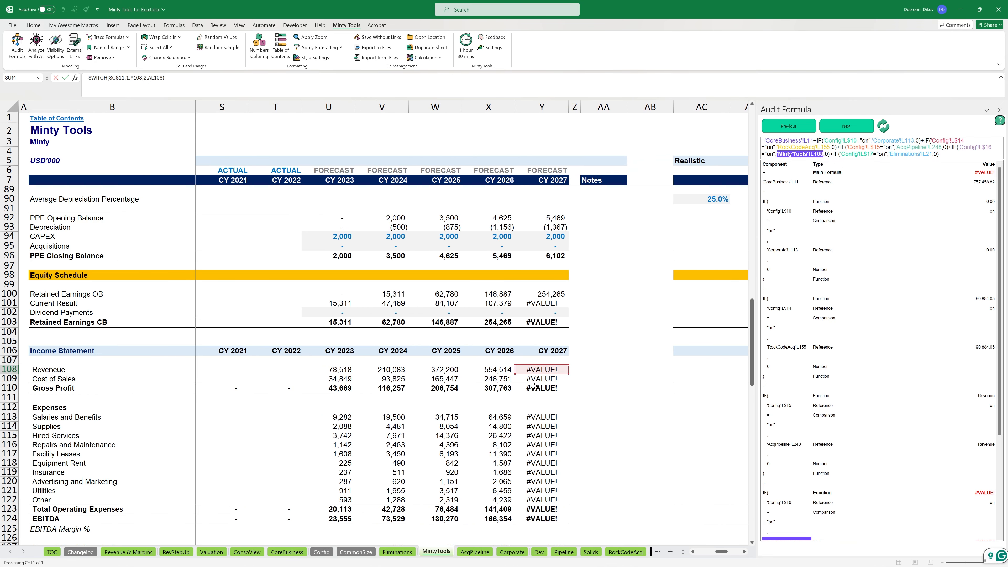
key("Escape")
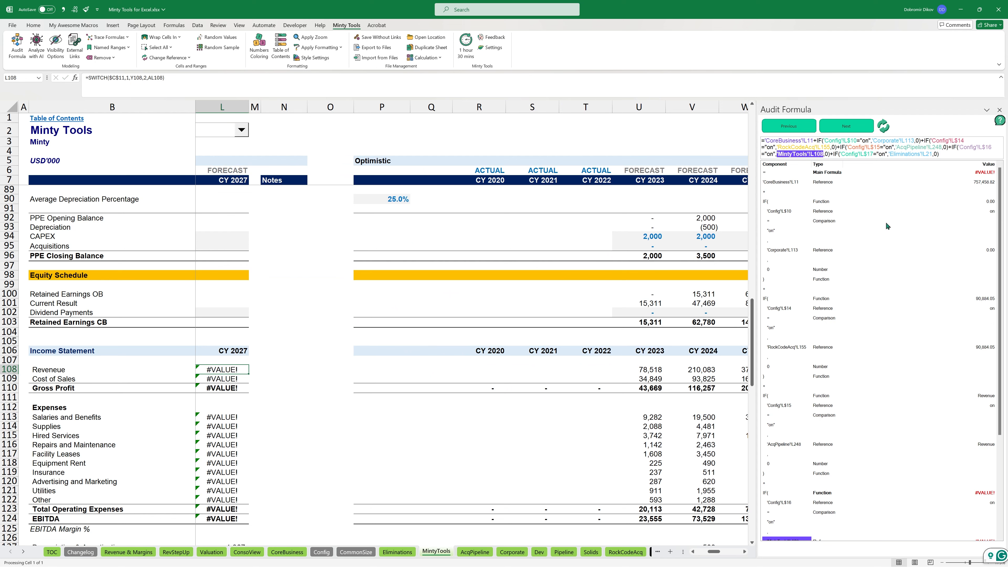
- Follow the audited reference AcqPipeline!L248 and compare its revenue formula with the neighbouring CY 2026 formula in K248
scroll(835, 341, "down", 2)
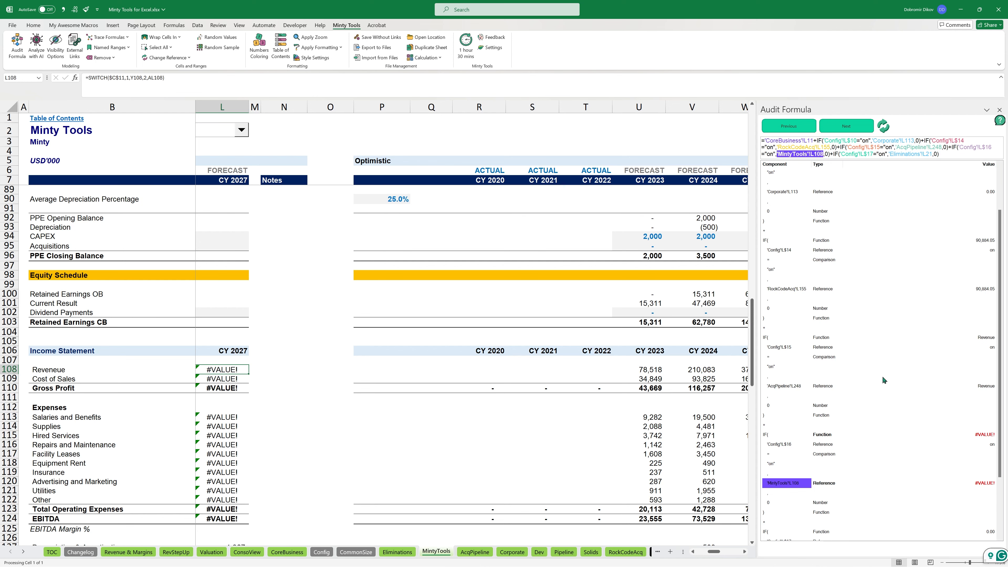
scroll(778, 377, "down", 2)
left_click(789, 309)
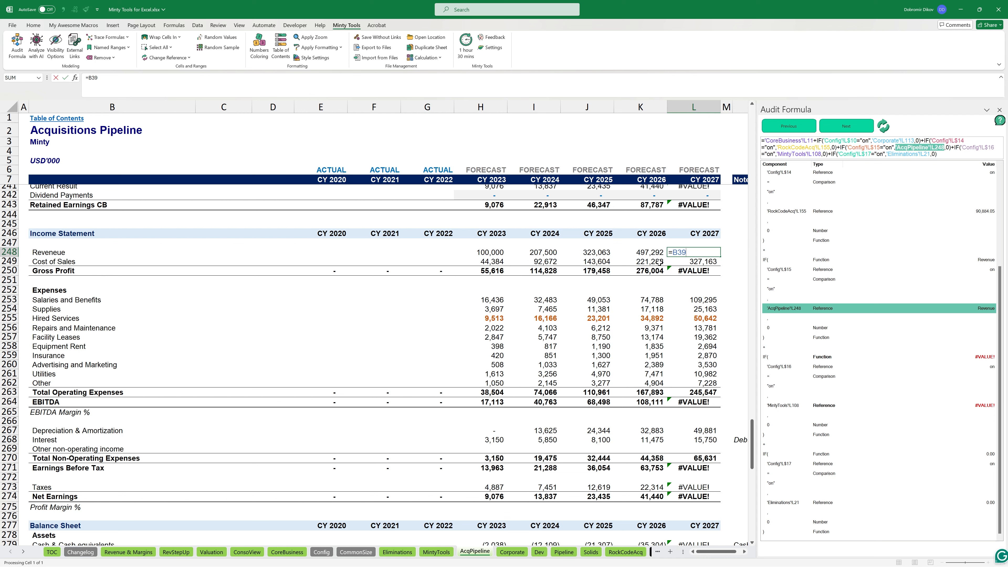
double_click(655, 252)
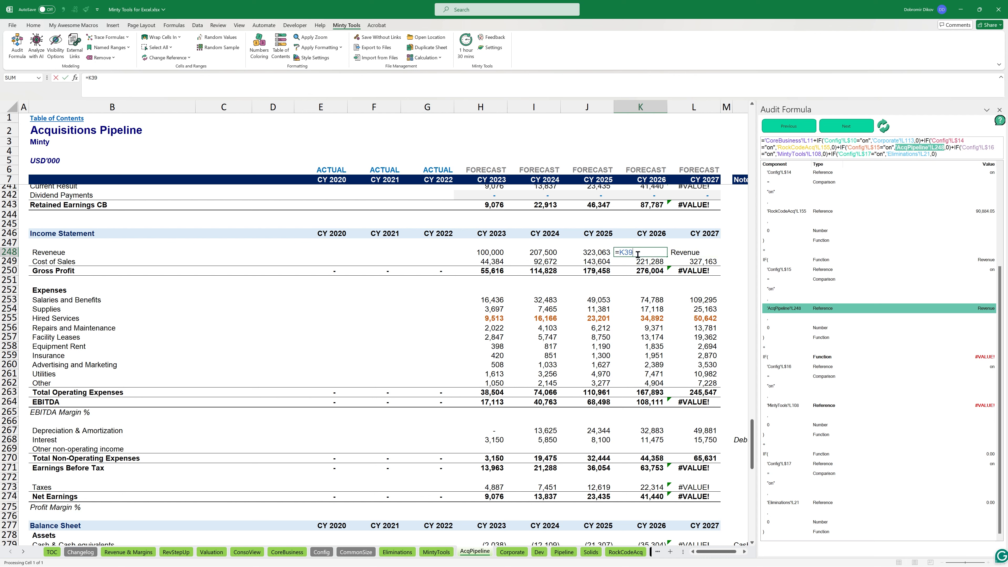
left_click(687, 252)
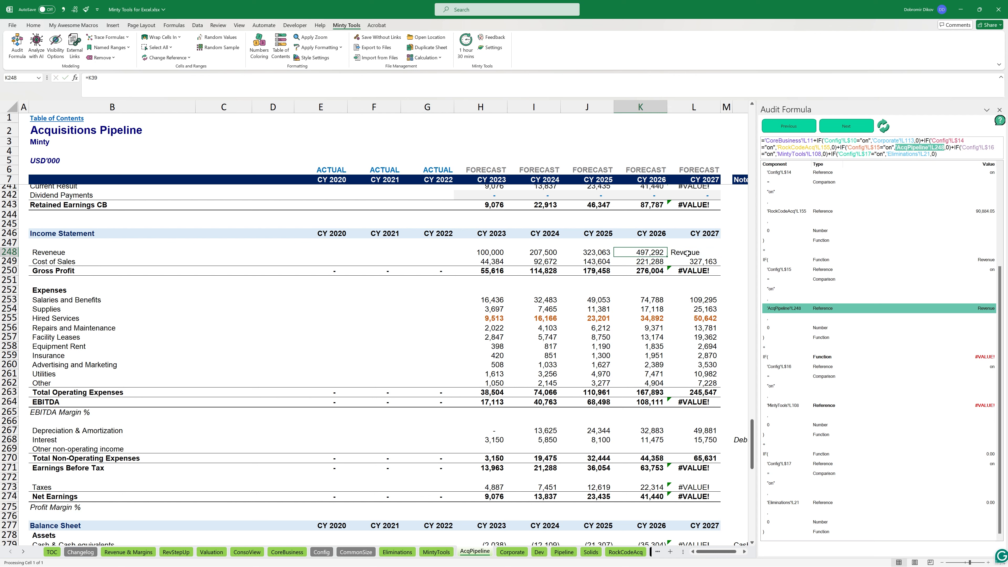
- Correct the CY 2027 revenue formula in AcqPipeline L248 to =L39 and refresh the formula audit
double_click(691, 251)
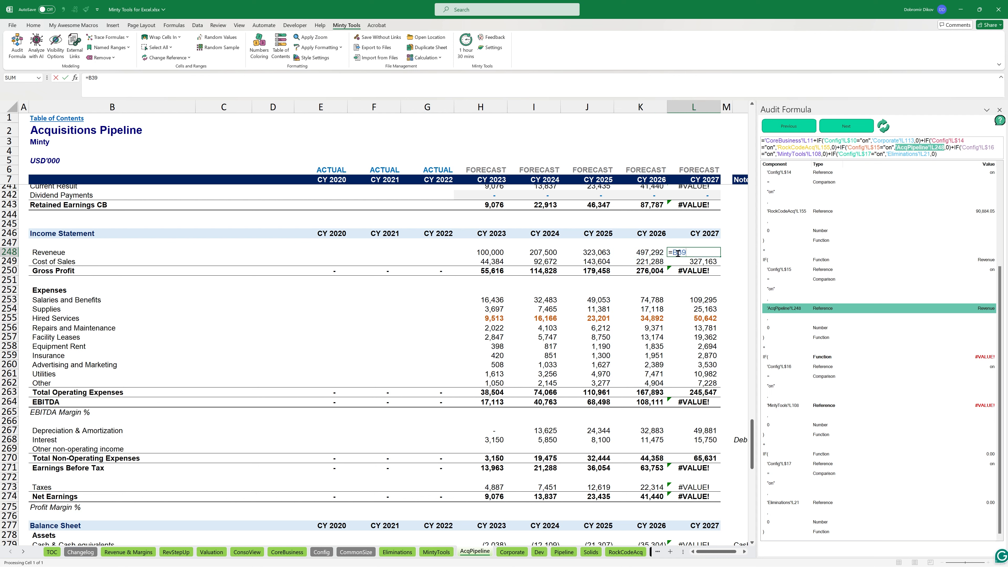
type("L")
key("Return")
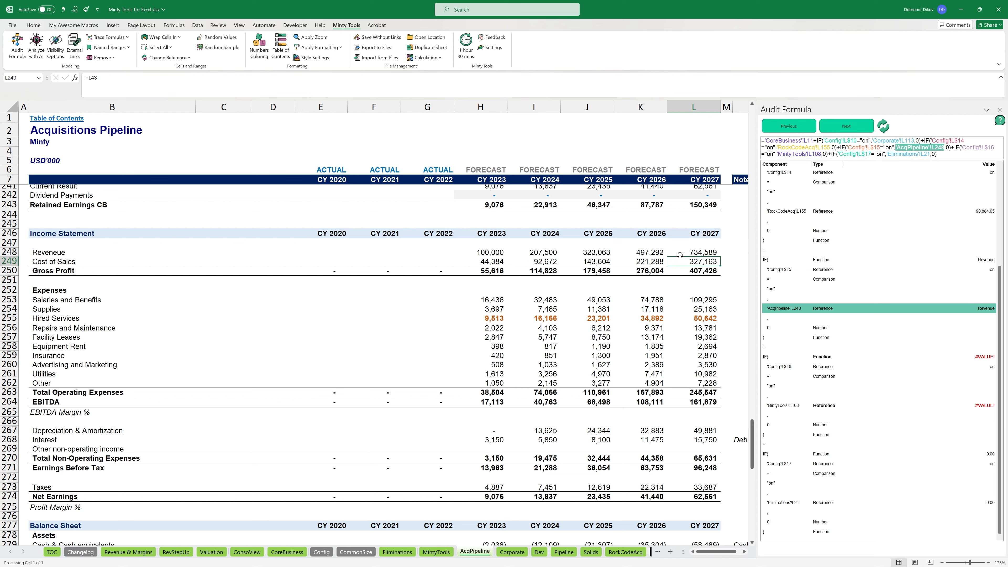
left_click(691, 250)
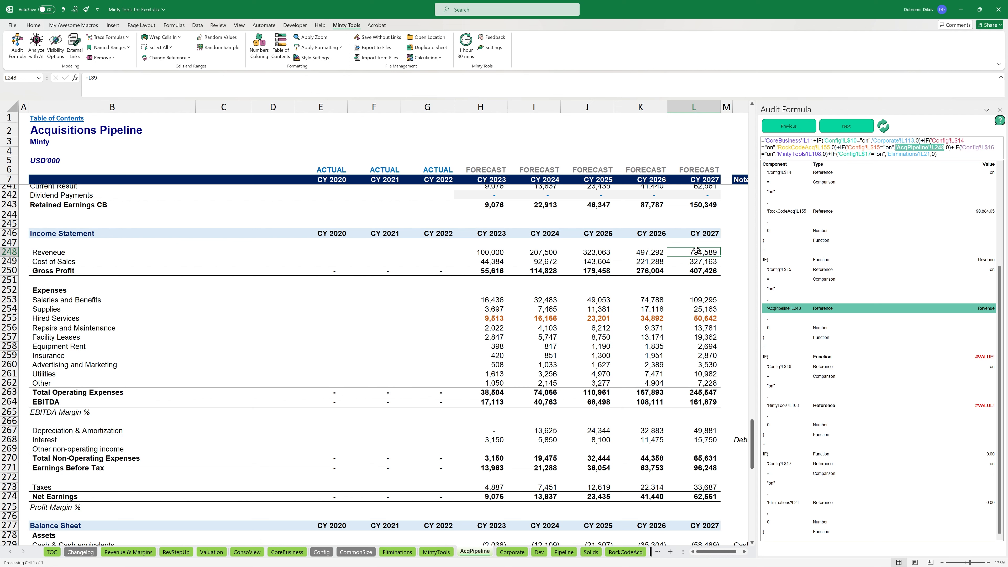
left_click(885, 126)
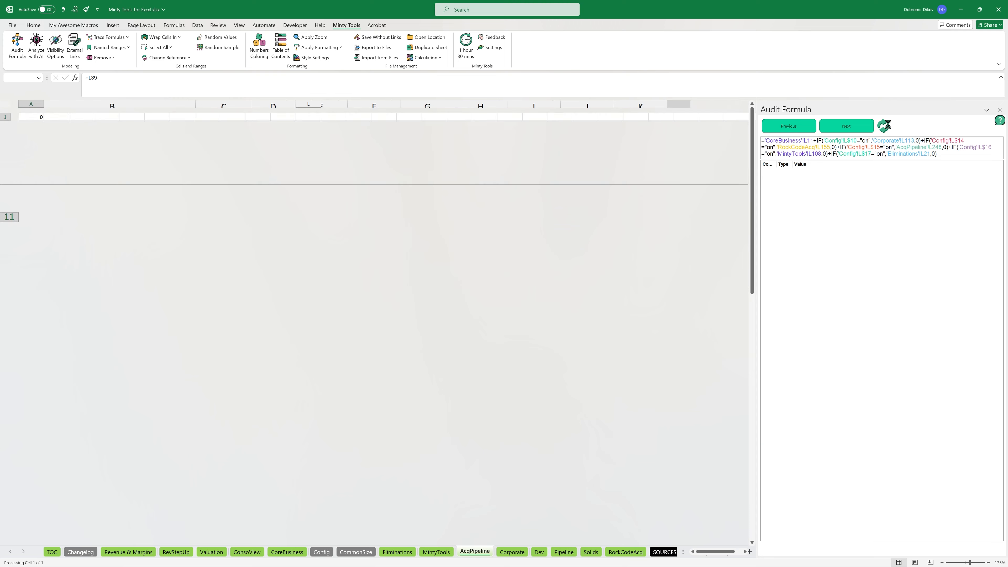